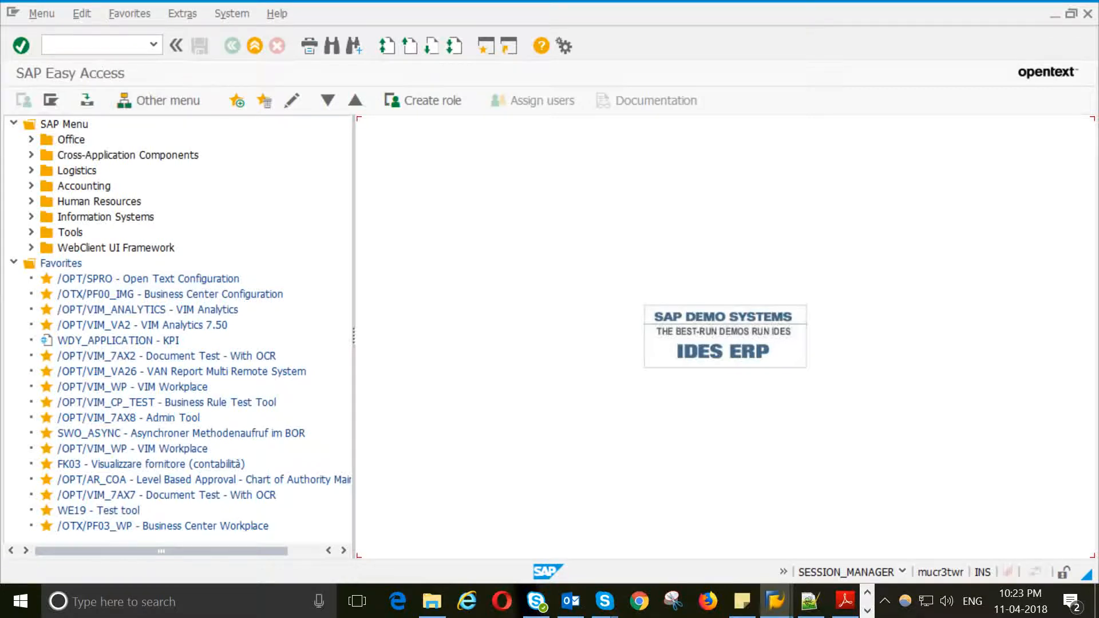
# Start the service entry sheet transaction ML81N.
pyautogui.click(86, 44)
pyautogui.write('ml81n')
pyautogui.press('Return')
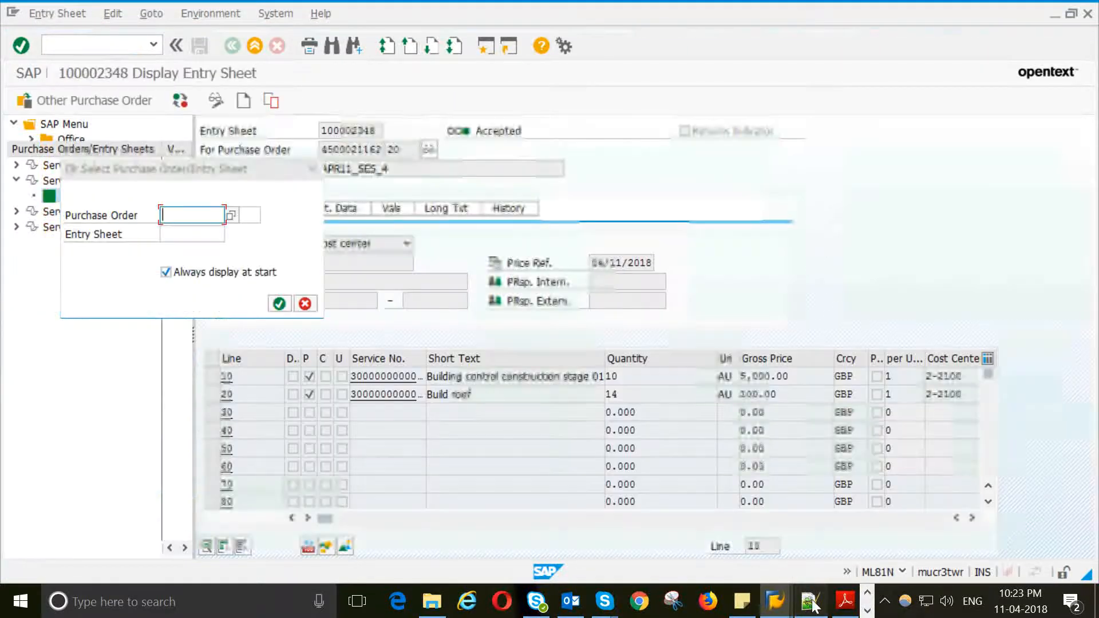
# Switch to Notepad++, note the transaction code ML81N below the purchase order list, and return to SAP.
pyautogui.click(810, 601)
pyautogui.press('Return')
pyautogui.press('Return')
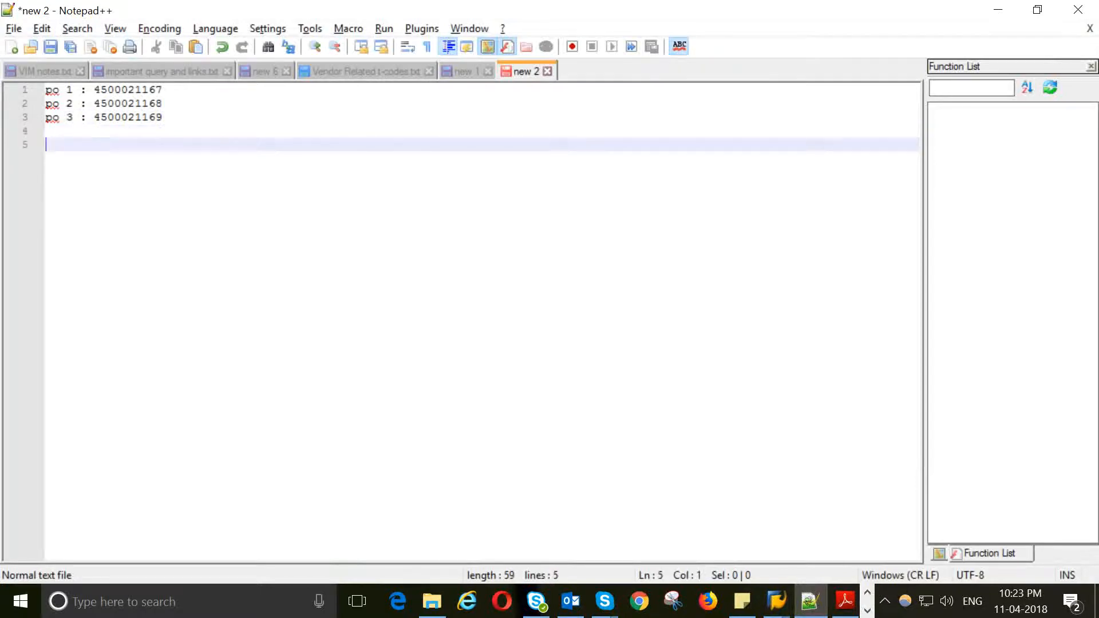
pyautogui.write('ML81N')
pyautogui.click(998, 10)
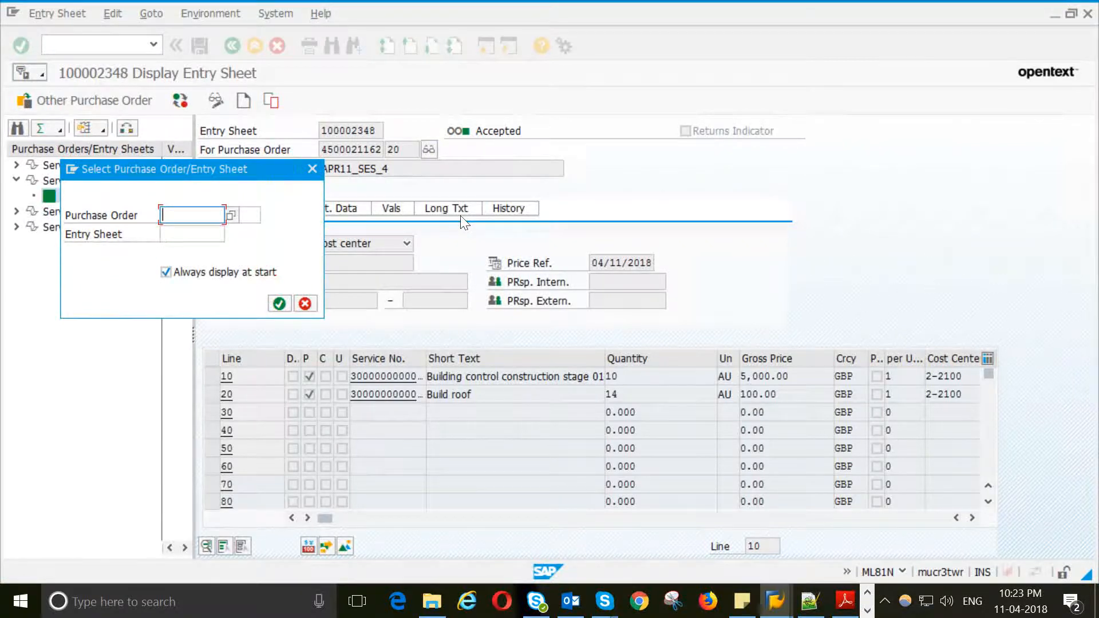
# Load the purchase order noted as po 3 for service entry and view the vendor details in its item tree.
pyautogui.hotkey('ctrl', 'v')
pyautogui.press('Return')
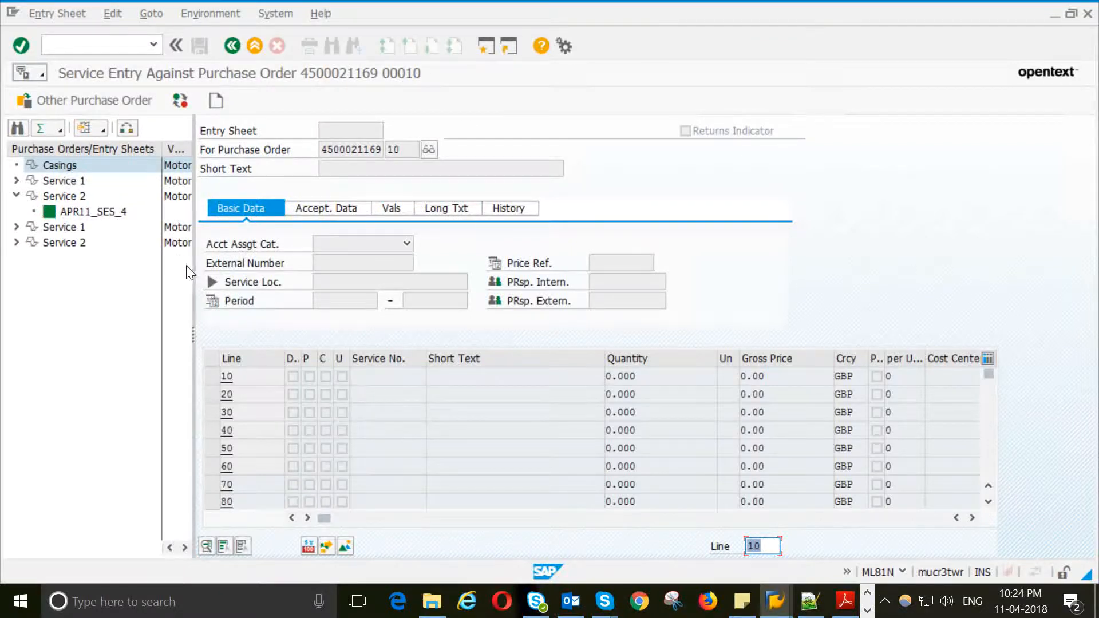
pyautogui.moveTo(193, 271); pyautogui.dragTo(298, 266)
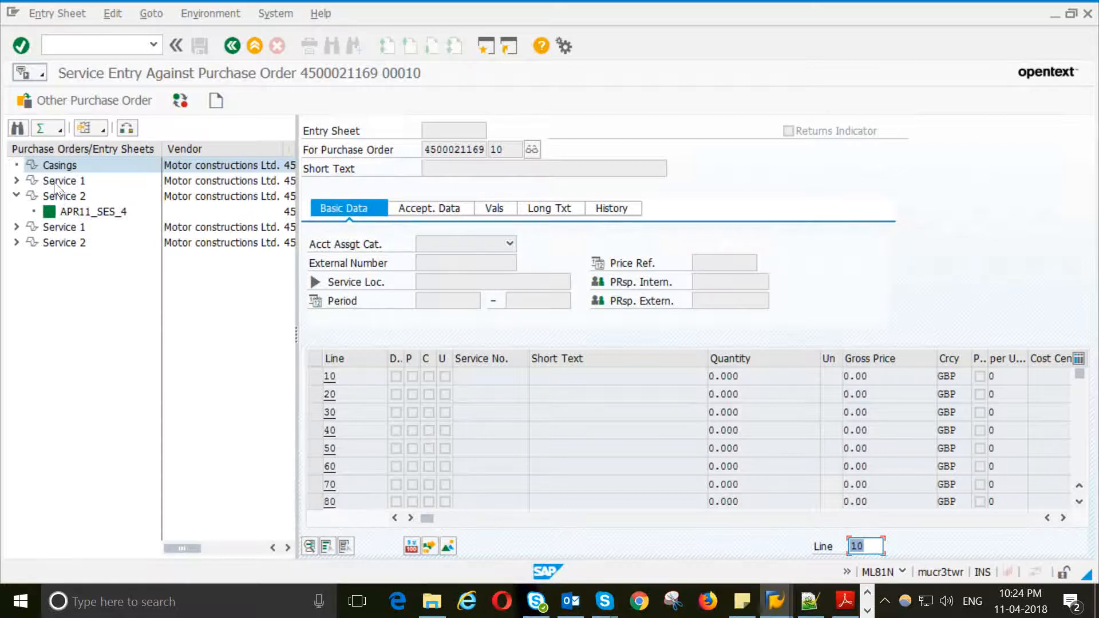
pyautogui.click(49, 215)
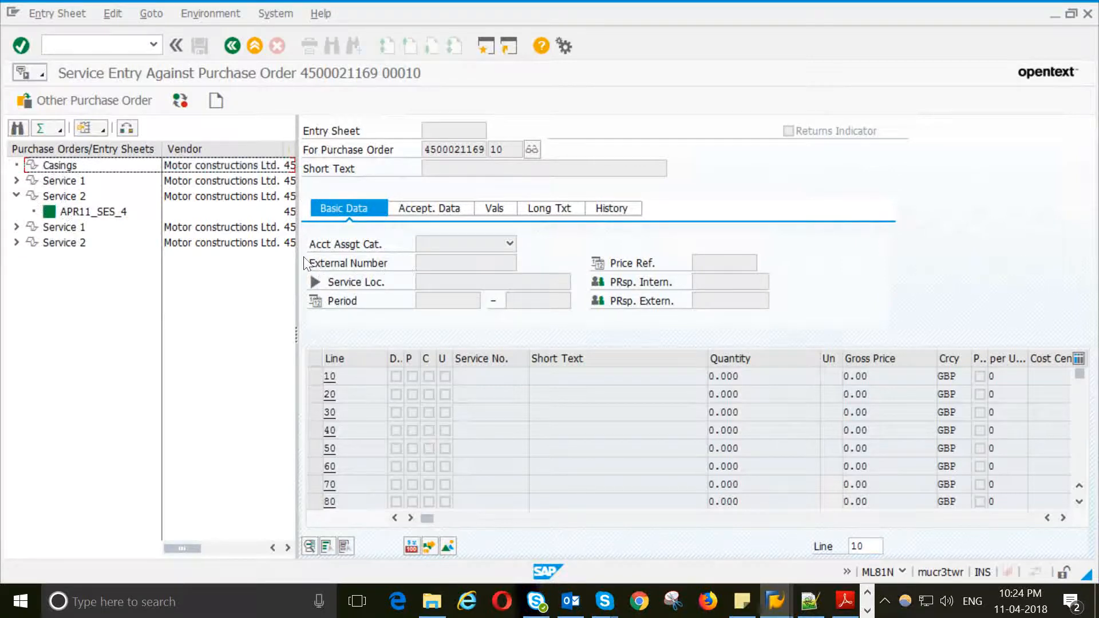
pyautogui.moveTo(296, 265); pyautogui.dragTo(173, 278)
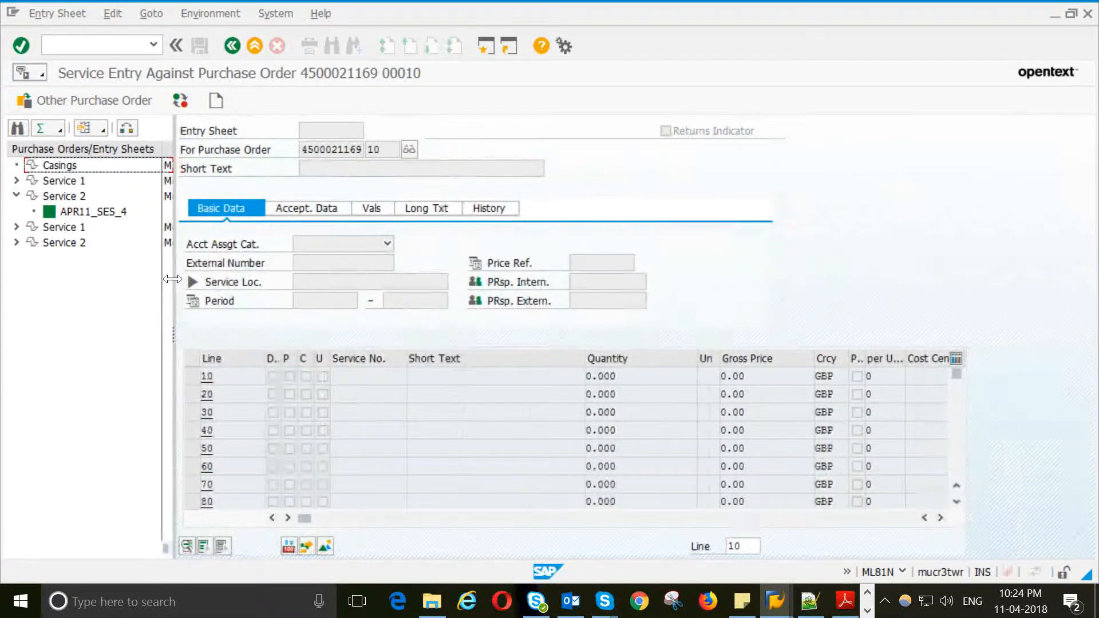
# Create a new entry sheet for the Casings item with the short text APR11_SES_5.
pyautogui.click(216, 100)
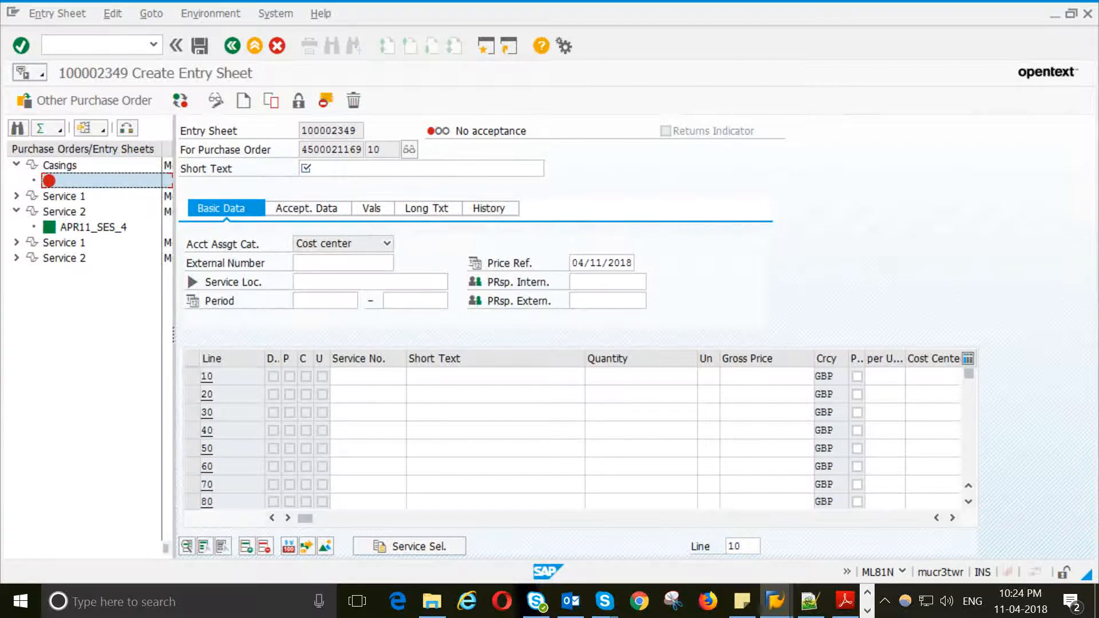
pyautogui.click(361, 168)
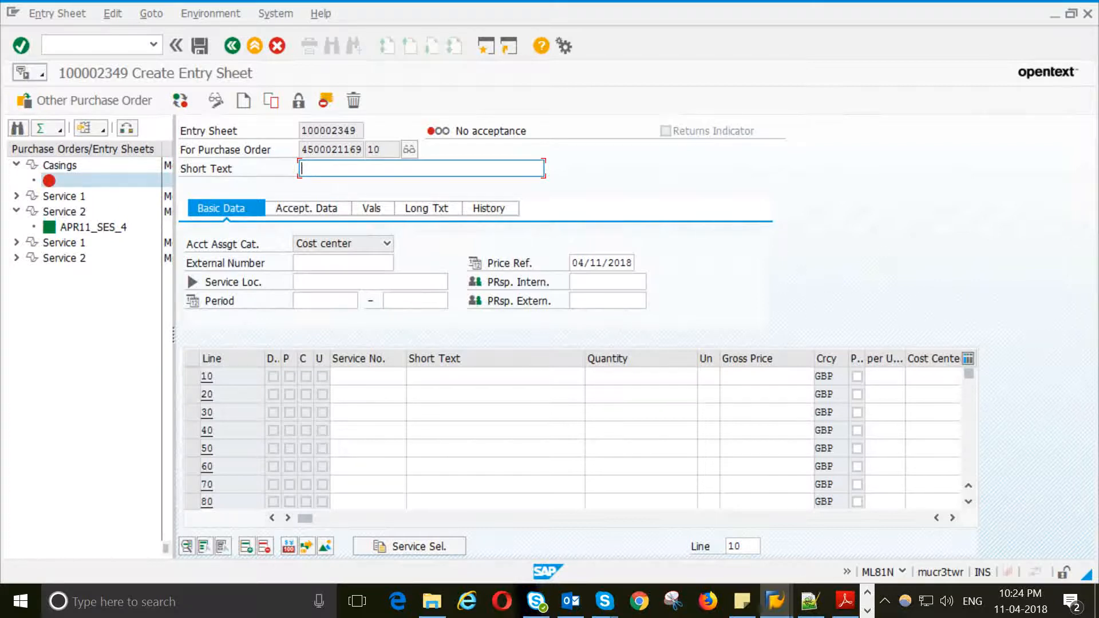
pyautogui.write('APR')
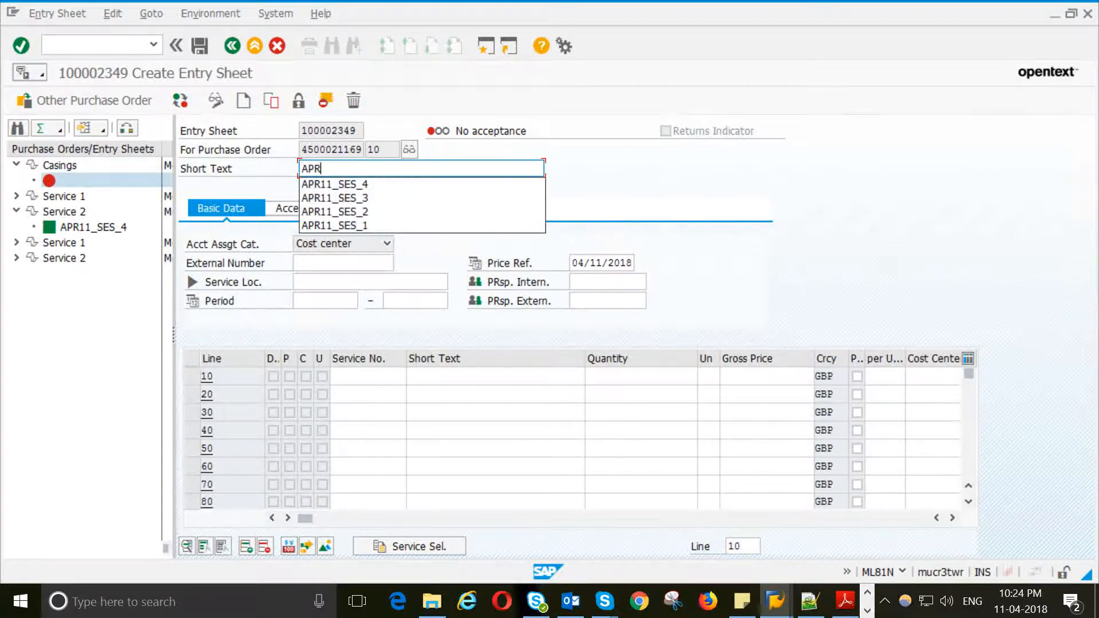
pyautogui.click(353, 185)
pyautogui.press('BackSpace')
pyautogui.write('5')
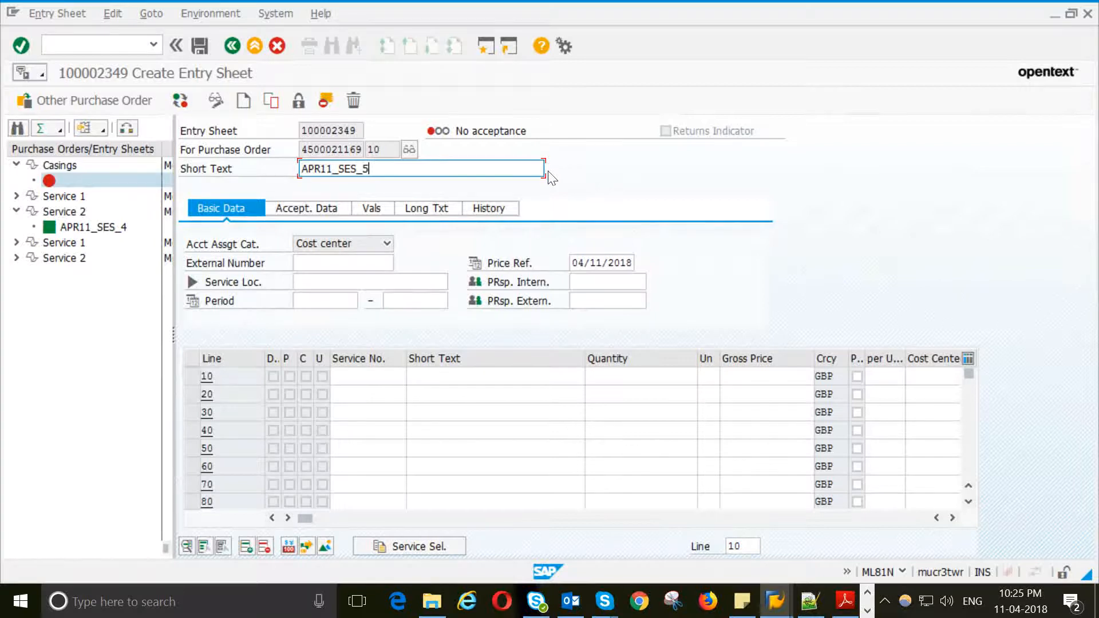
pyautogui.press('Return')
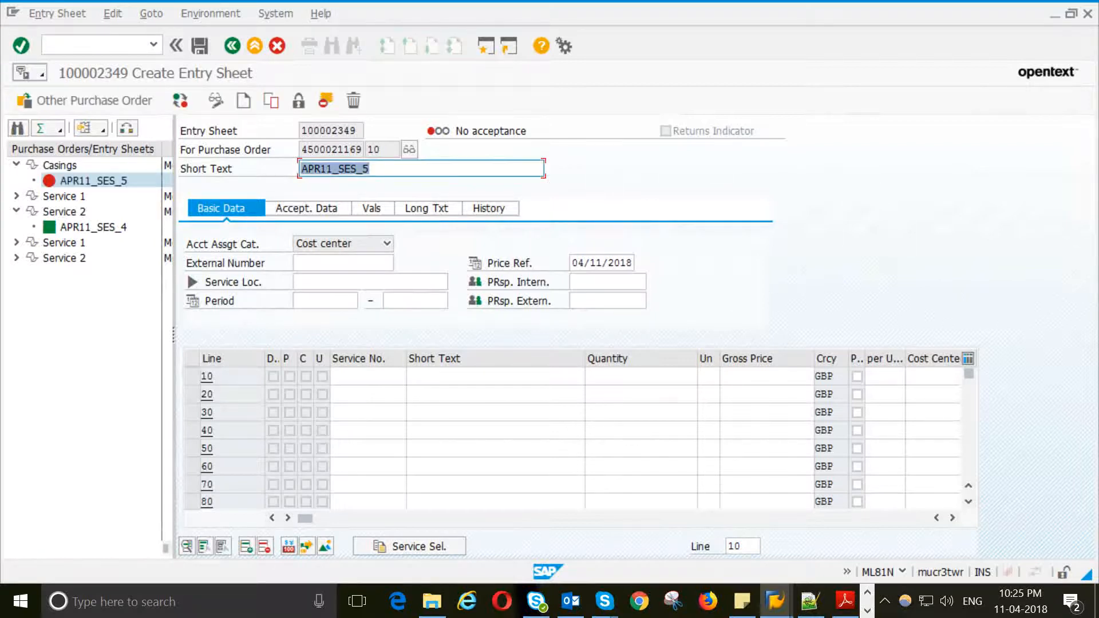
# Adopt the Build roof service on line 20 from the purchase order into the entry sheet with its full quantity.
pyautogui.click(432, 548)
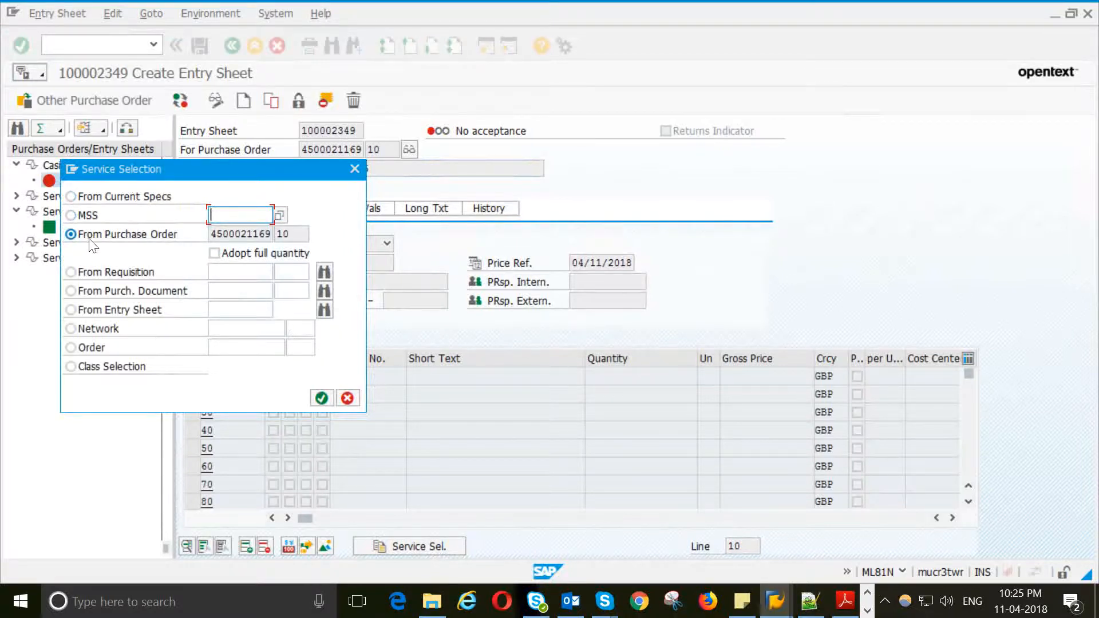
pyautogui.click(213, 254)
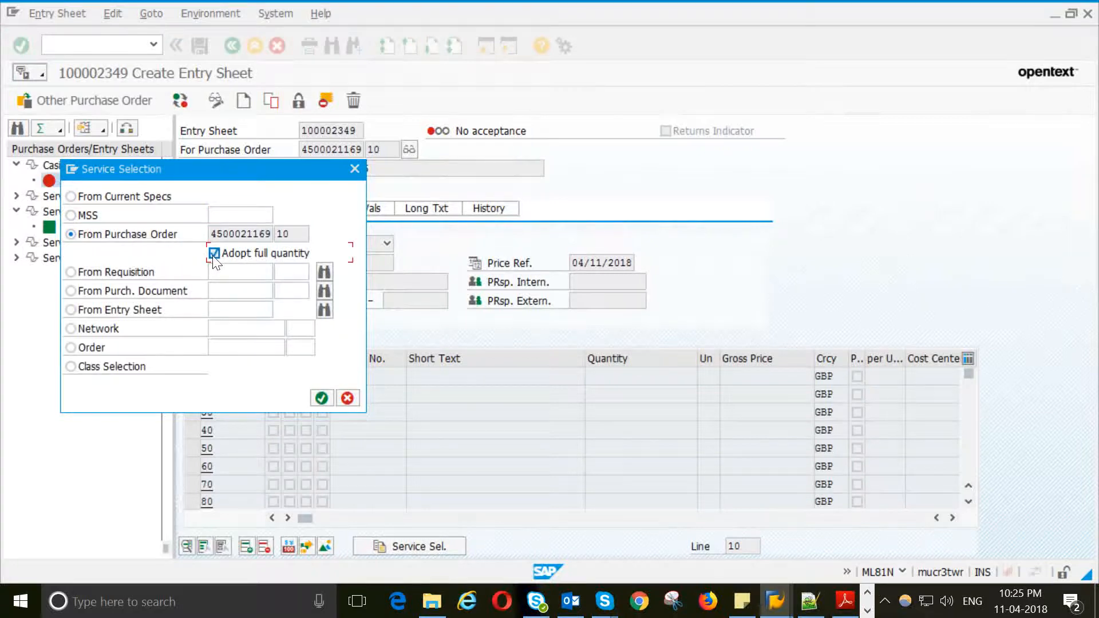
pyautogui.click(321, 399)
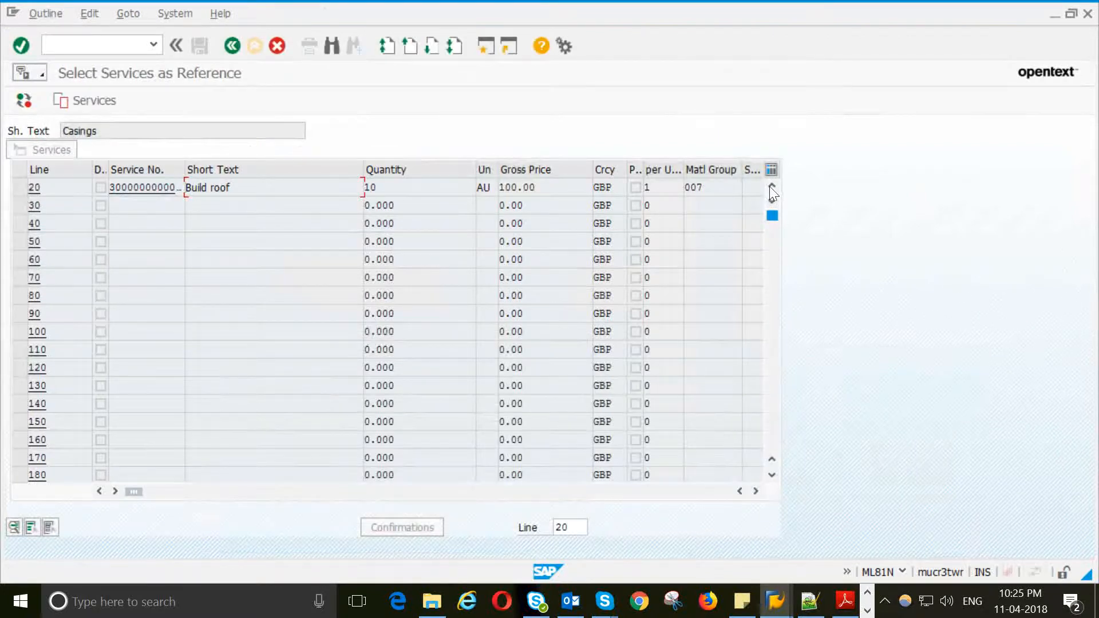
pyautogui.click(20, 188)
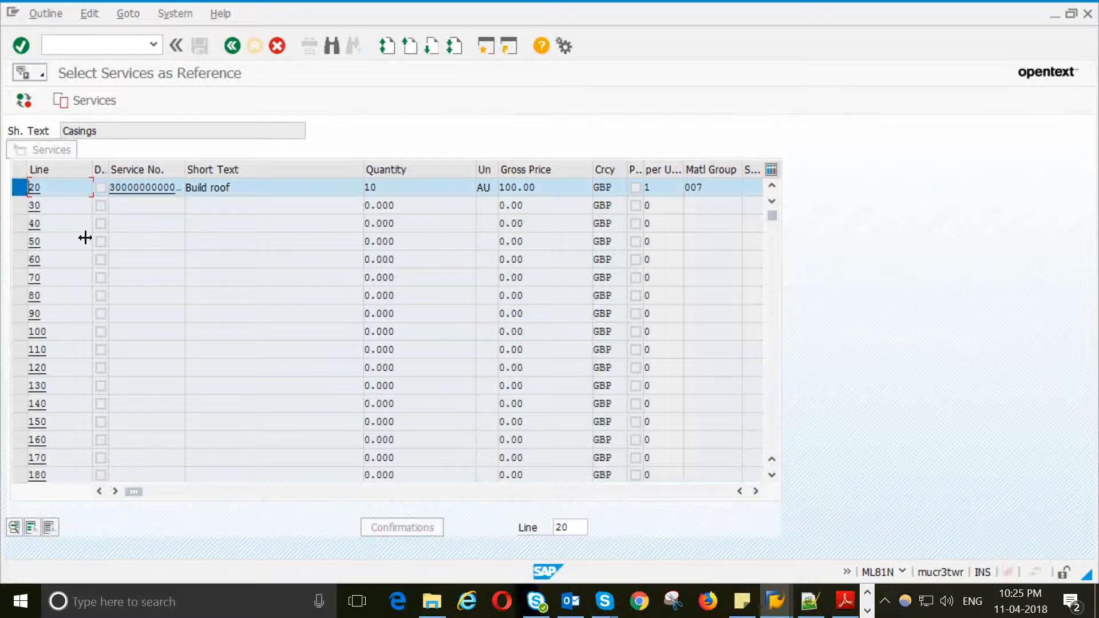
pyautogui.click(20, 206)
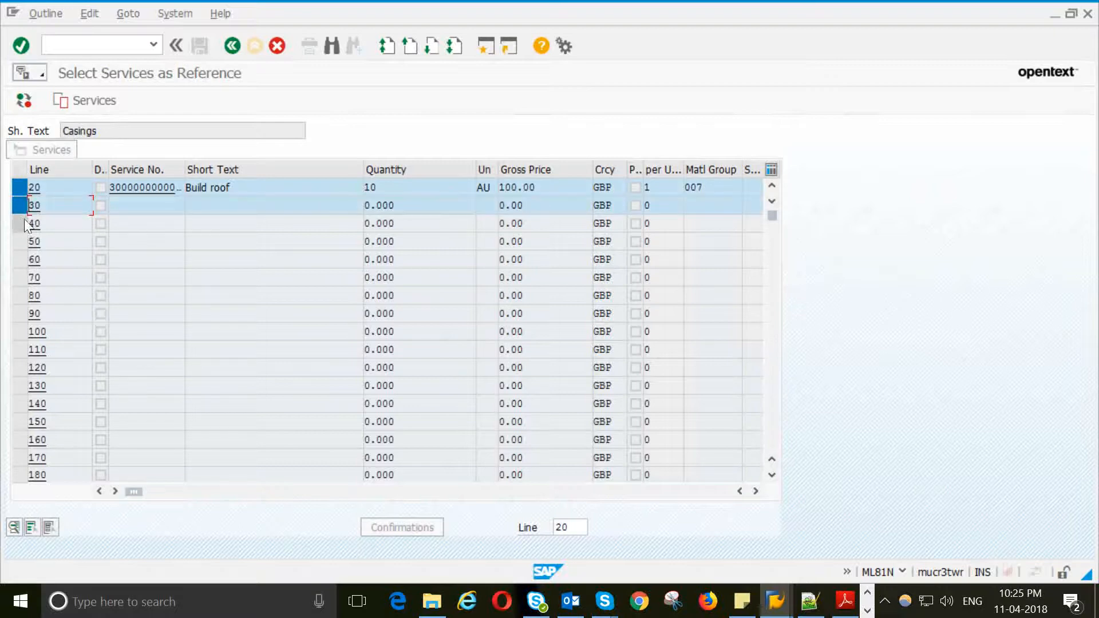
pyautogui.click(20, 207)
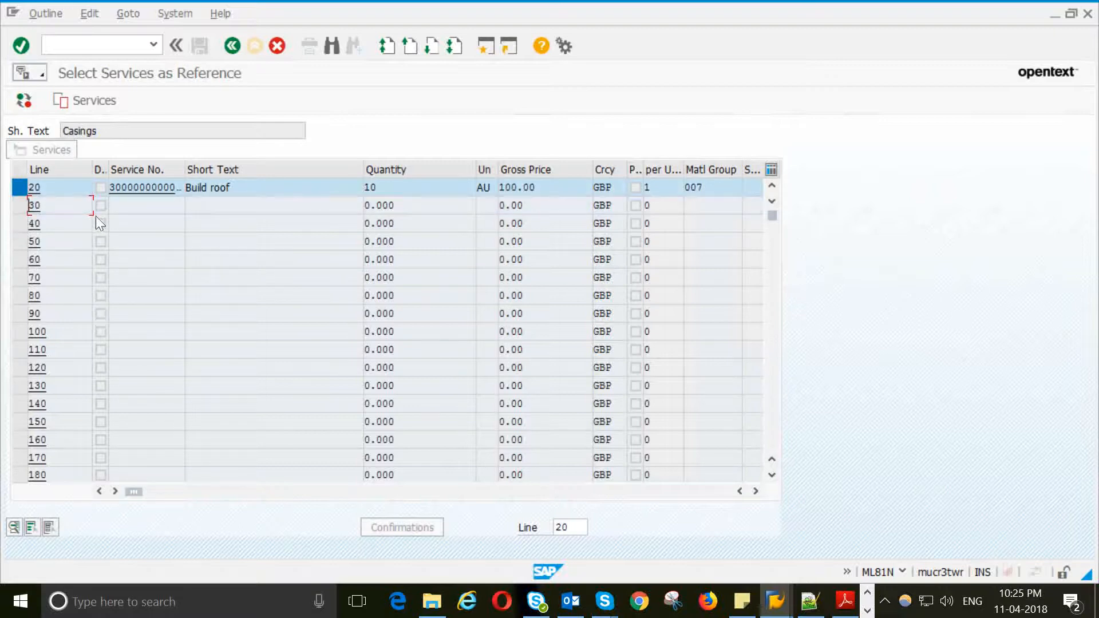
pyautogui.click(85, 101)
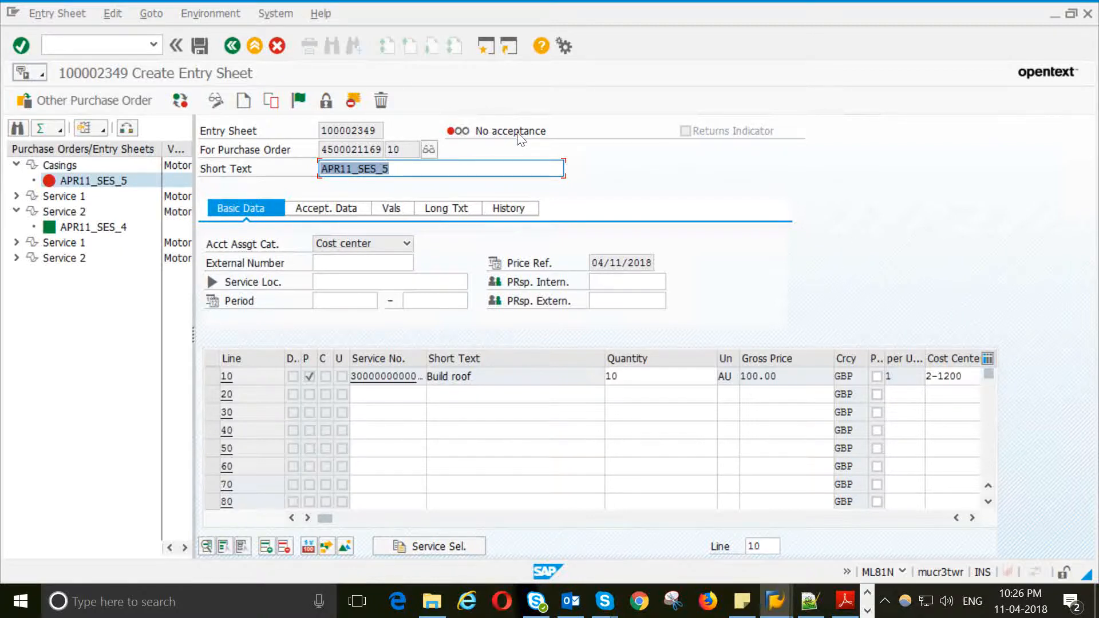
# Set the acceptance for entry sheet APR11_SES_5 and save it, returning to the SAP Easy Access screen.
pyautogui.click(299, 100)
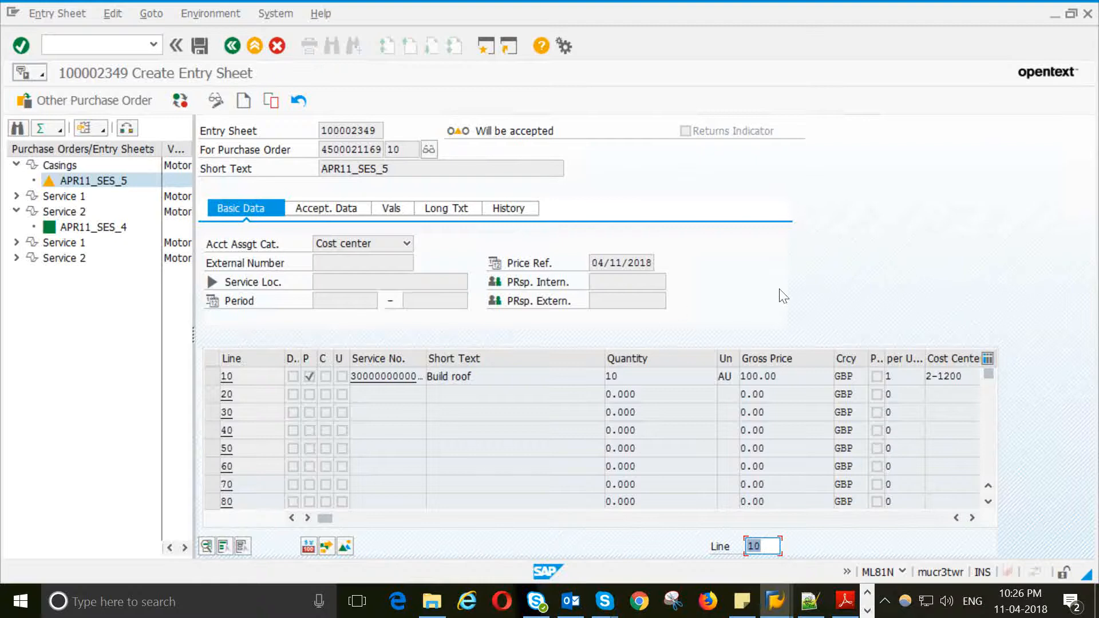
pyautogui.click(199, 51)
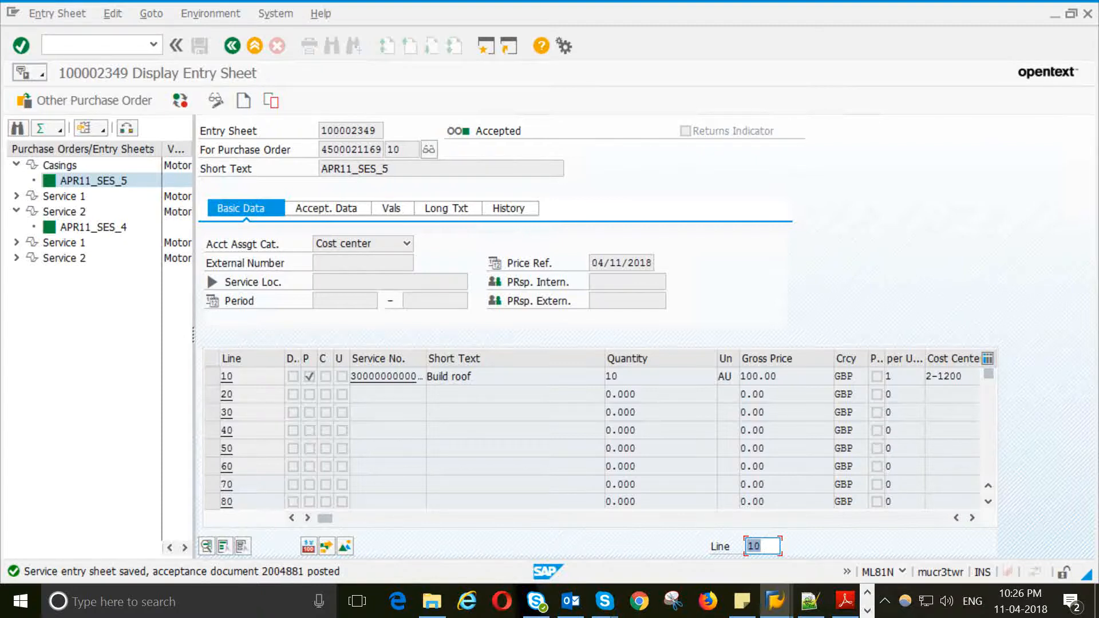
pyautogui.click(85, 45)
pyautogui.write('/n')
pyautogui.press('Return')
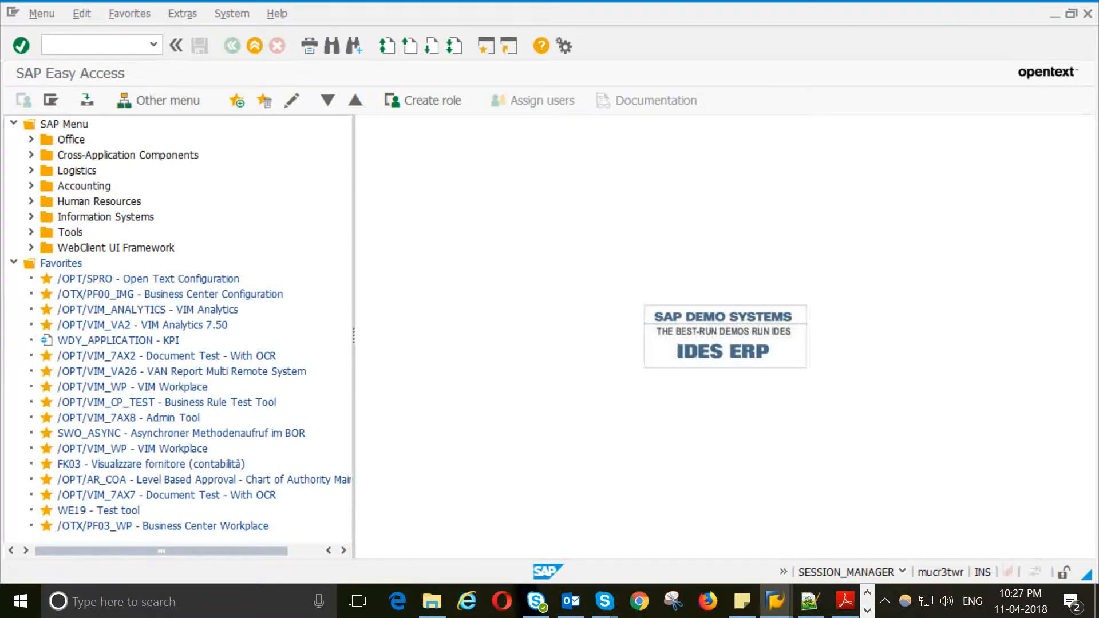
# Start the goods receipt transaction MIGO.
pyautogui.click(74, 45)
pyautogui.write('migo')
pyautogui.press('Return')
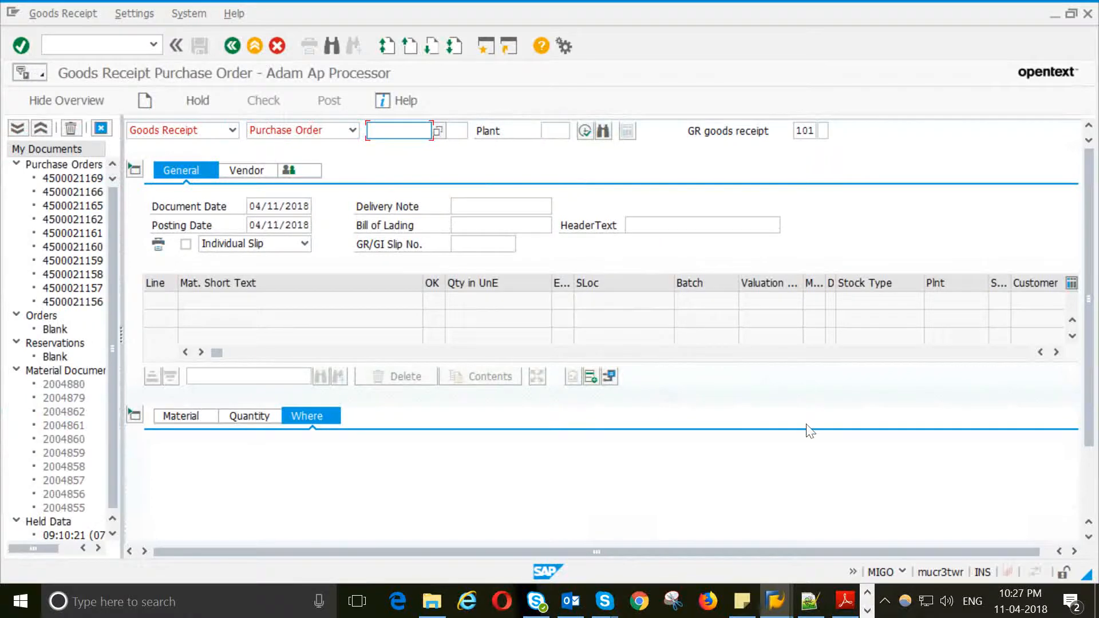
# Copy the po 1 number from the Notepad++ list and load that purchase order into the goods receipt.
pyautogui.click(811, 601)
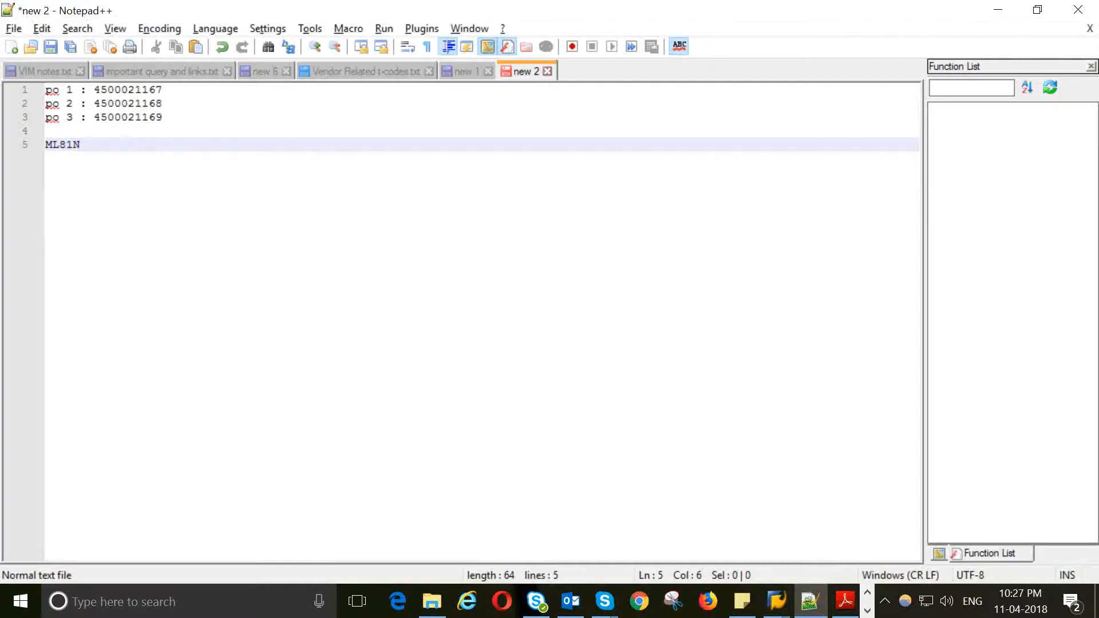
pyautogui.click(163, 90)
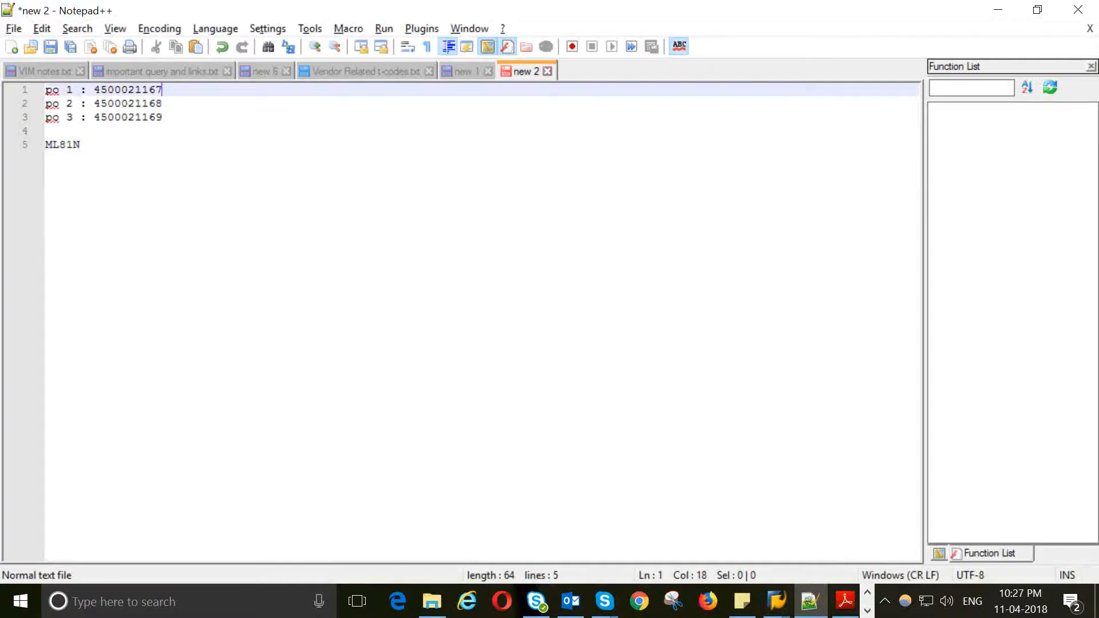
pyautogui.click(163, 103)
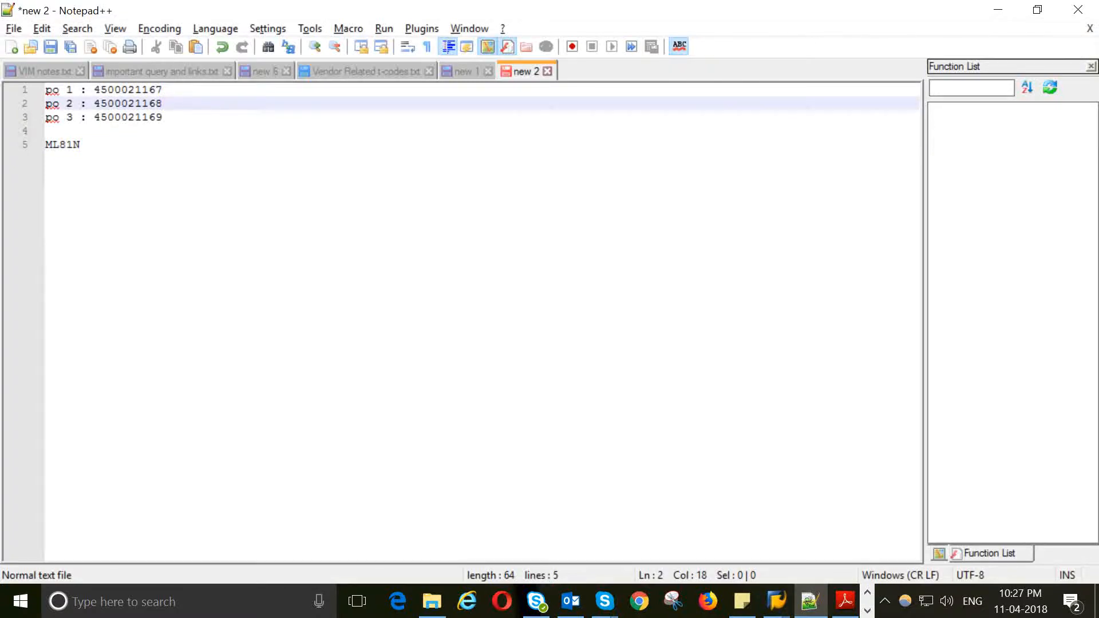
pyautogui.click(163, 117)
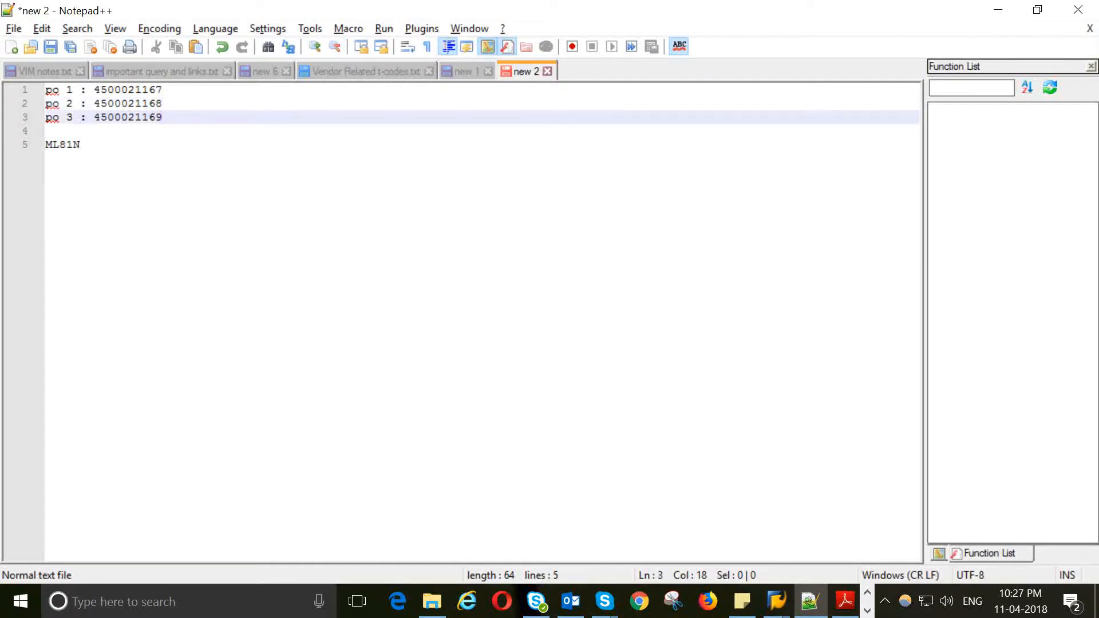
pyautogui.doubleClick(149, 89)
pyautogui.hotkey('ctrl', 'c')
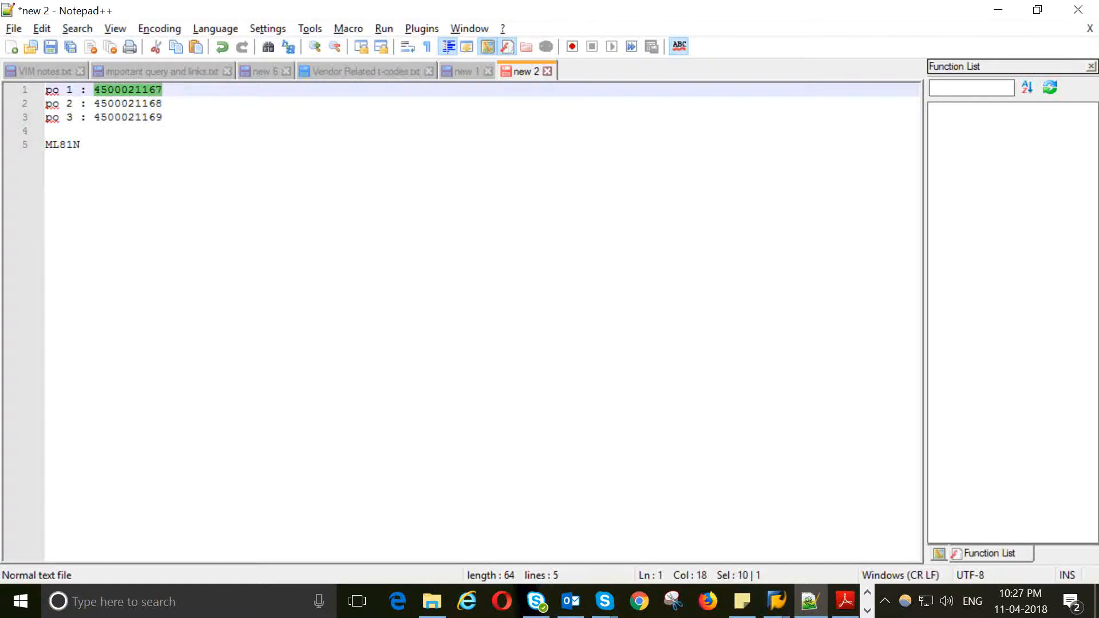
pyautogui.click(998, 9)
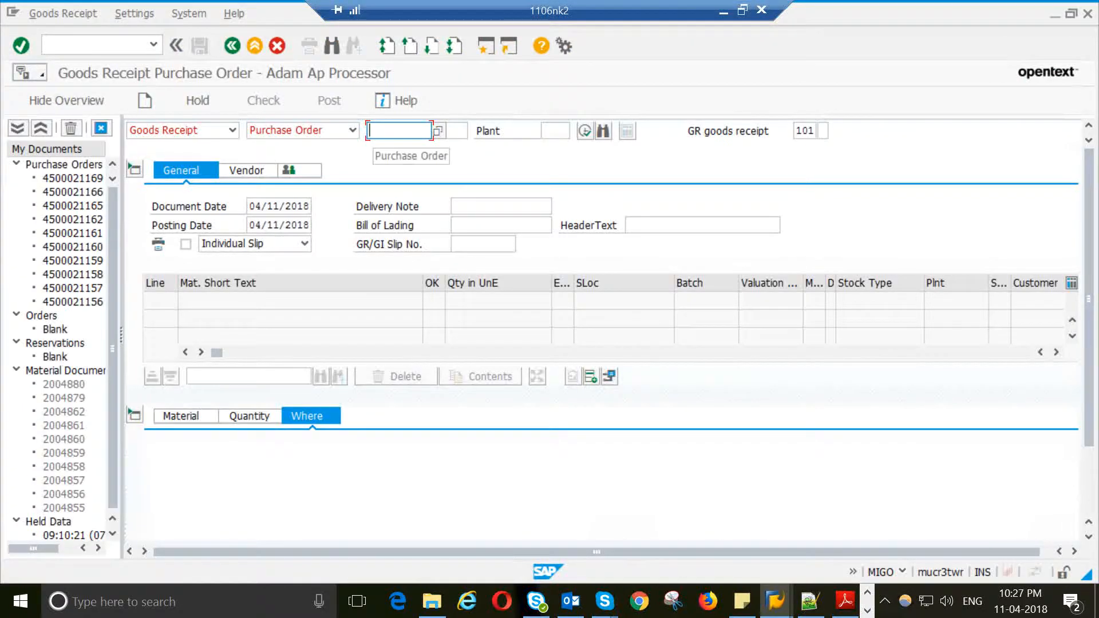
pyautogui.hotkey('ctrl', 'v')
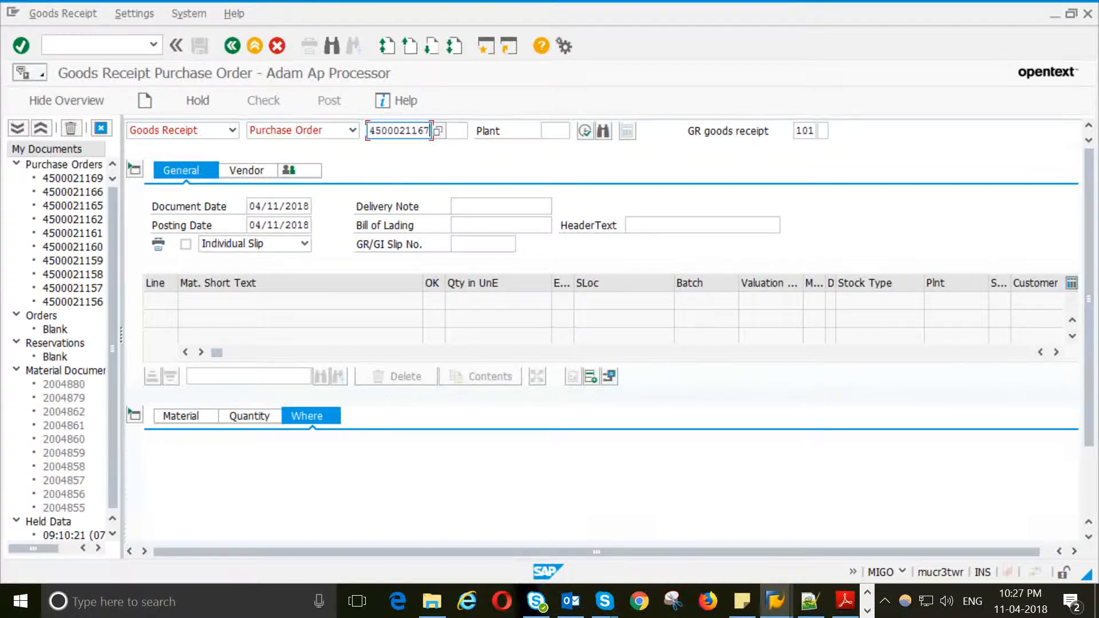
pyautogui.press('Return')
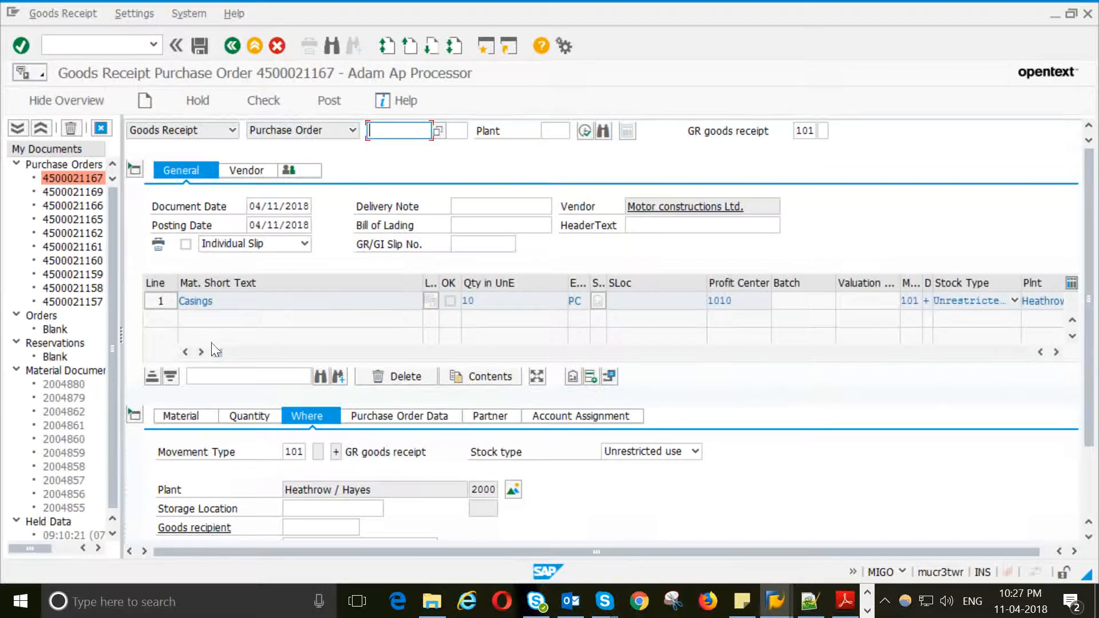
# Mark the Casings item as OK and set its storage location to 0001.
pyautogui.moveTo(216, 352)
pyautogui.mouseDown()
pyautogui.moveTo(423, 353)
pyautogui.moveTo(426, 376)
pyautogui.moveTo(212, 352)
pyautogui.mouseUp()
pyautogui.scroll(-5, 1095, 400)
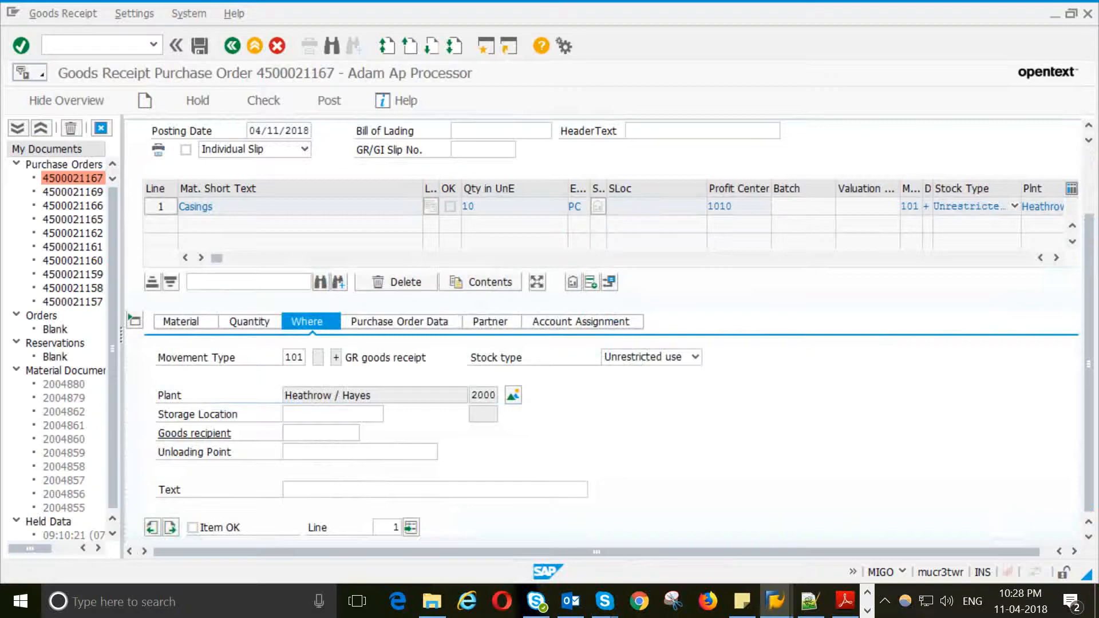
pyautogui.click(193, 527)
pyautogui.click(332, 413)
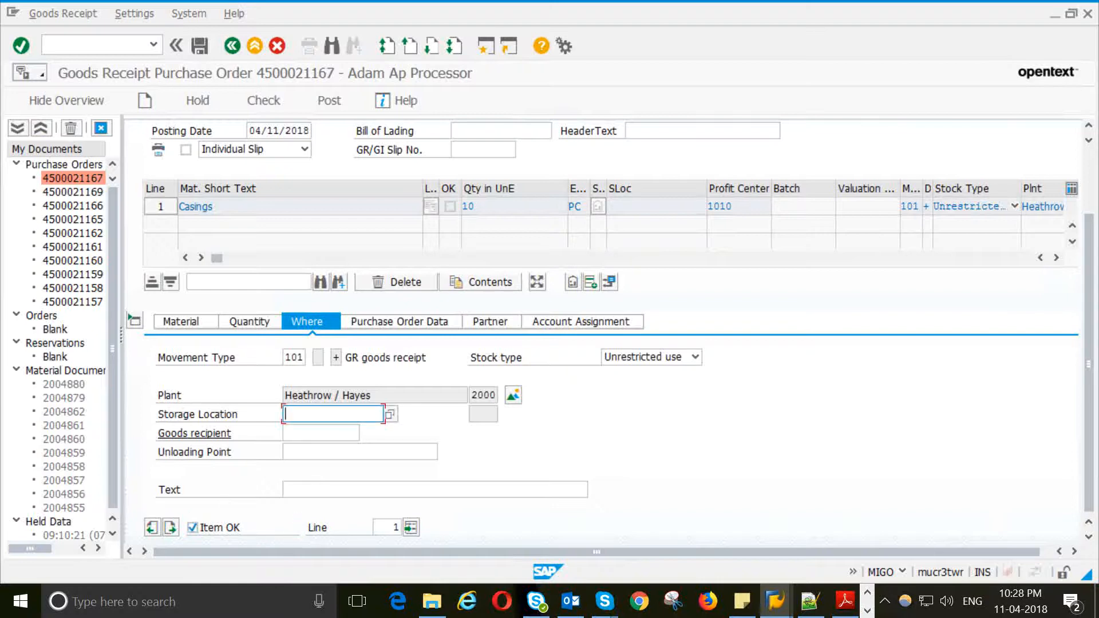
pyautogui.click(332, 413)
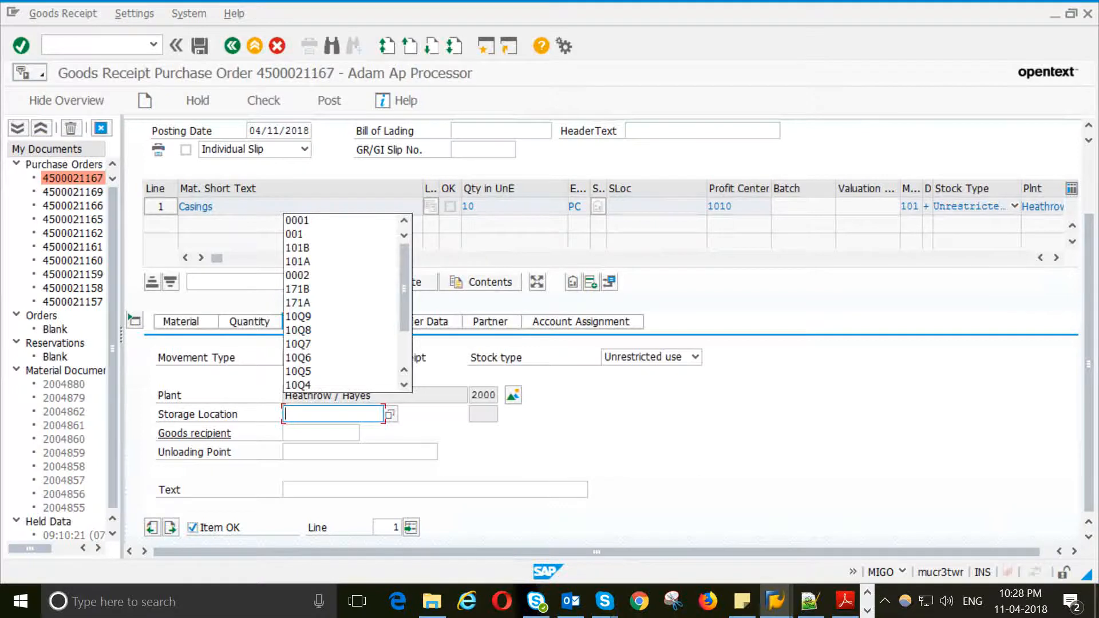
pyautogui.click(313, 221)
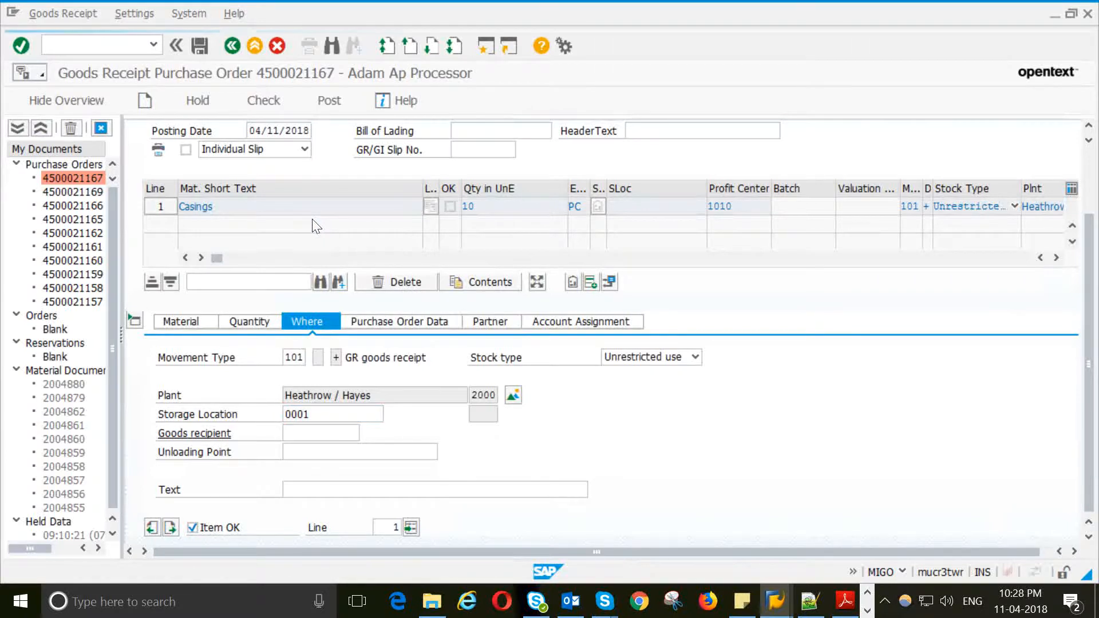
# Apply the Casings item's storage location, check the goods receipt document and post it.
pyautogui.press('Return')
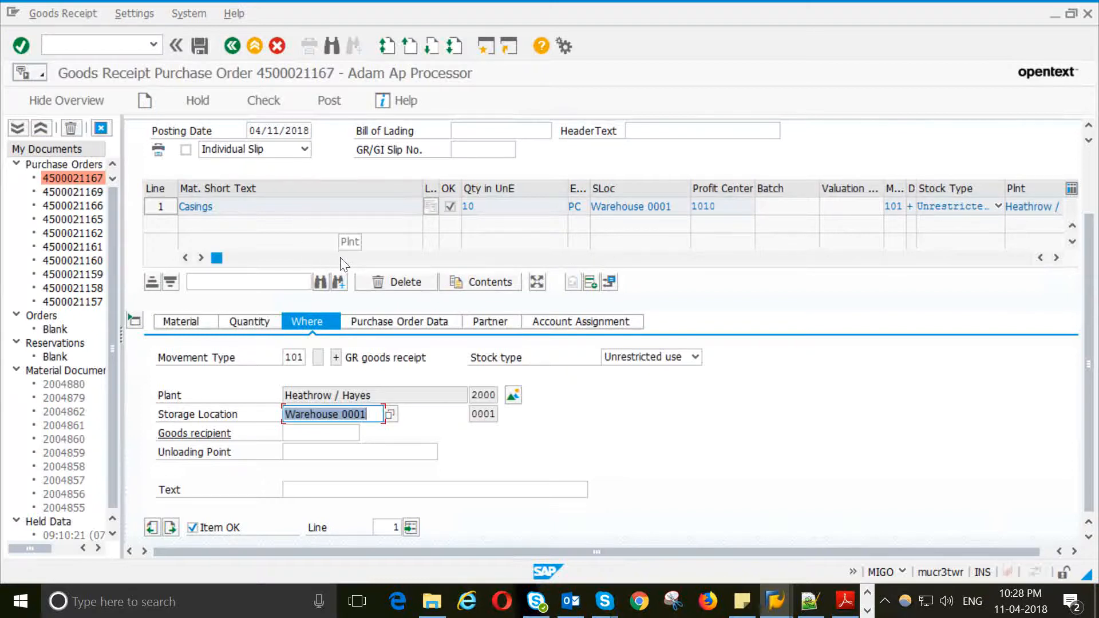
pyautogui.click(271, 103)
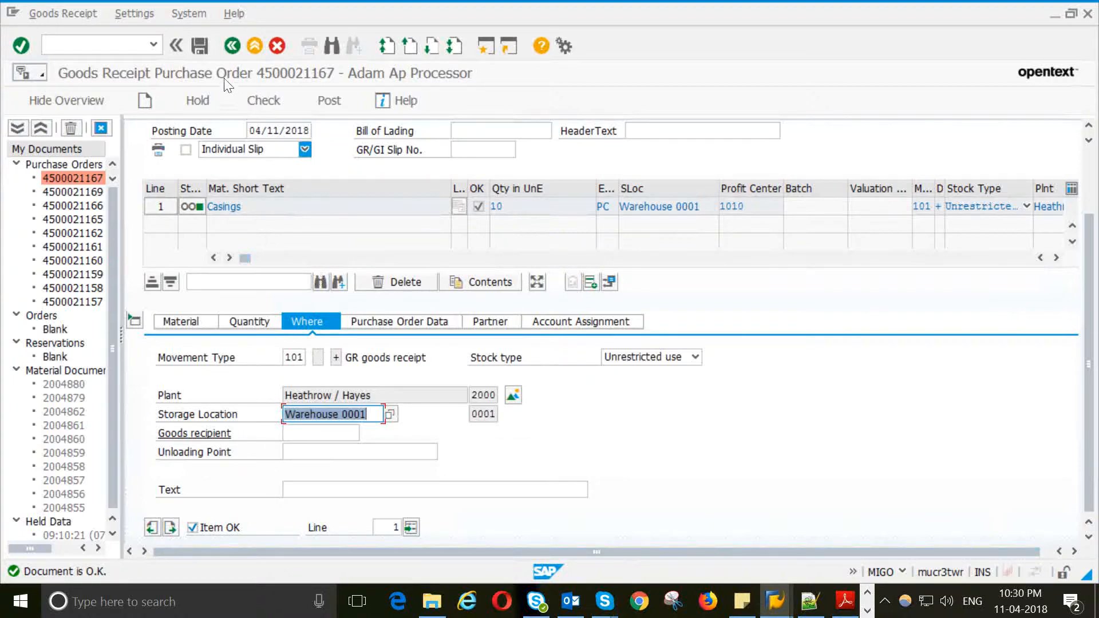
pyautogui.click(200, 52)
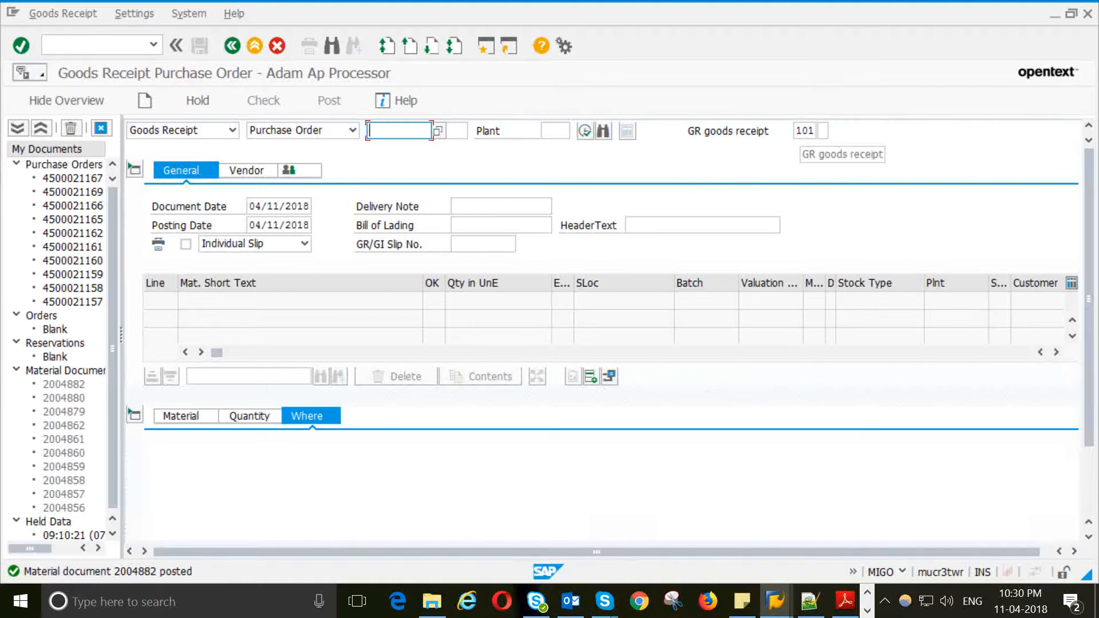
# Choose movement type 102, the reversal of a goods receipt for a purchase order into warehouse, from the list of possible values.
pyautogui.click(808, 131)
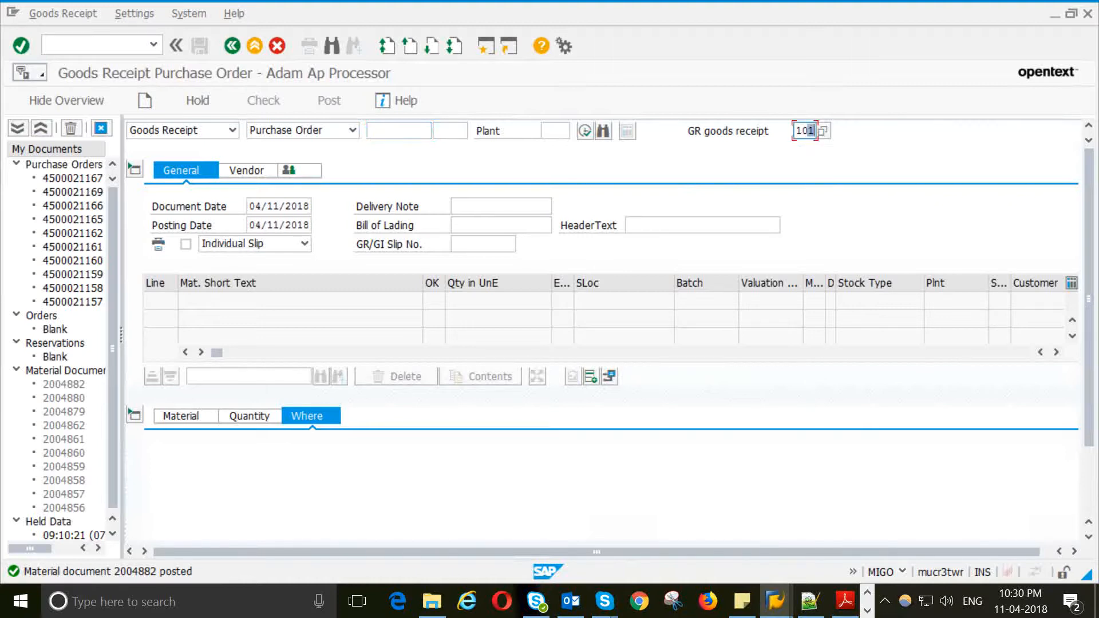
pyautogui.click(822, 132)
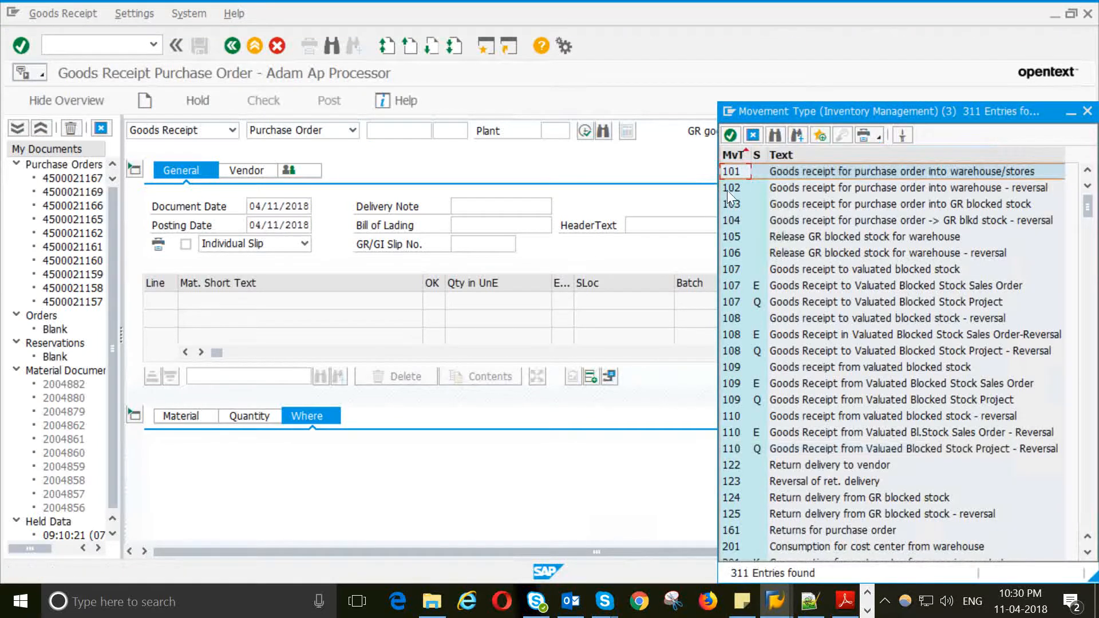
pyautogui.click(734, 190)
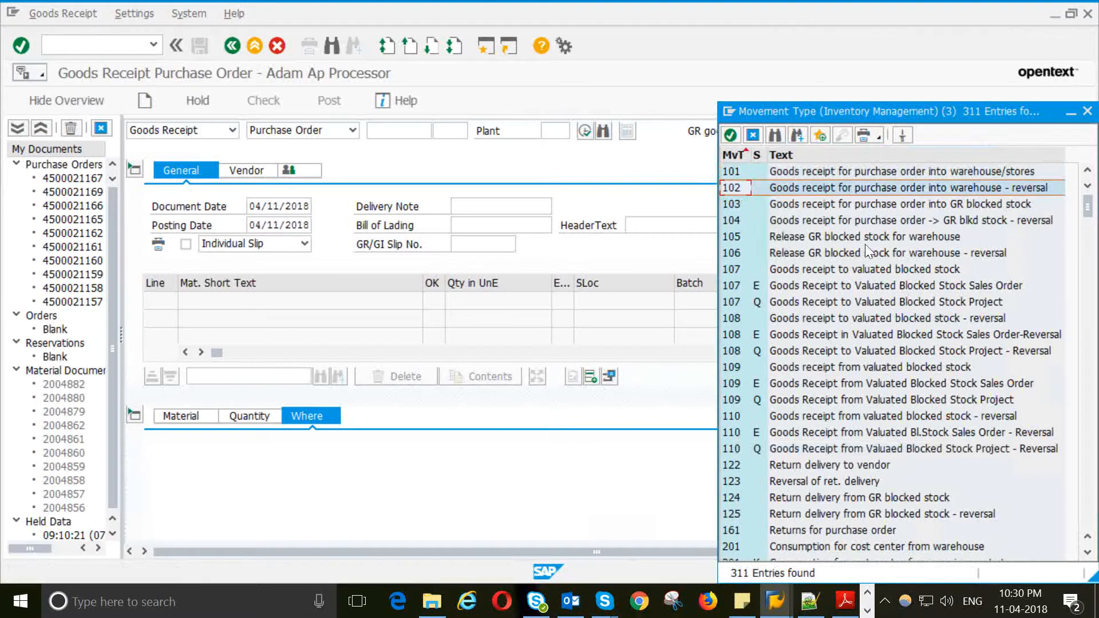
pyautogui.click(730, 135)
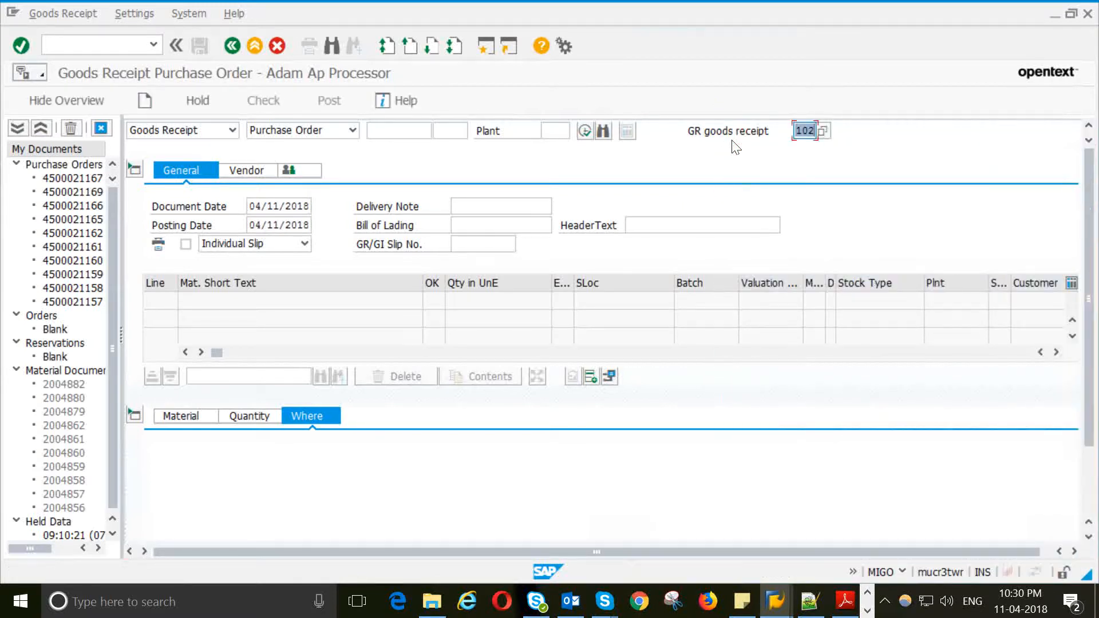
# Load the copied purchase order number into the goods receipt transaction for reversal.
pyautogui.click(380, 129)
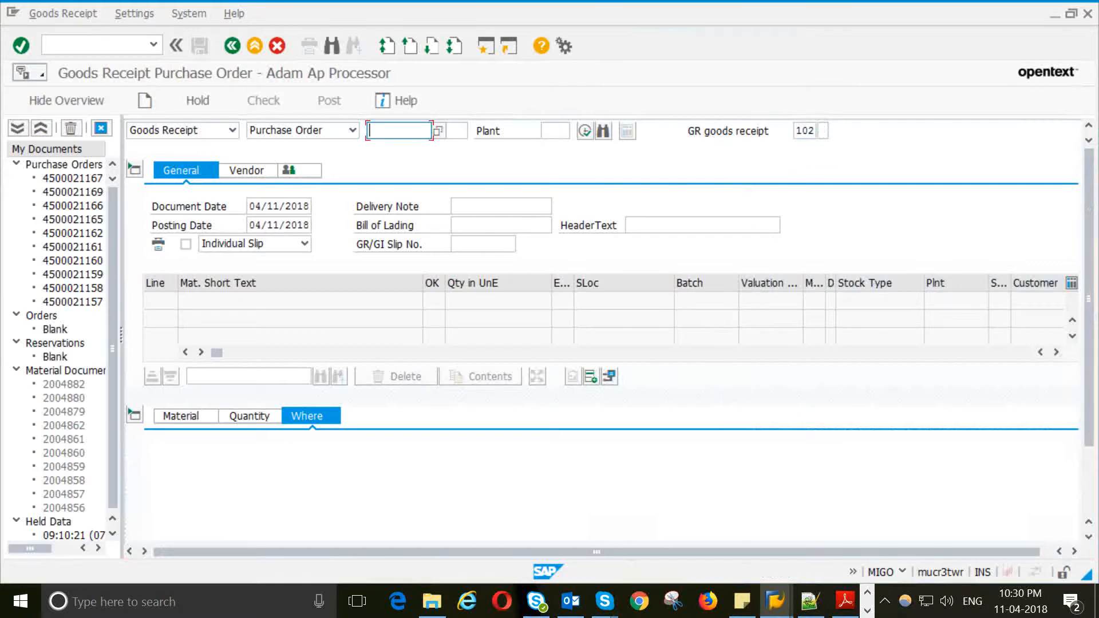
pyautogui.hotkey('ctrl', 'v')
pyautogui.press('Return')
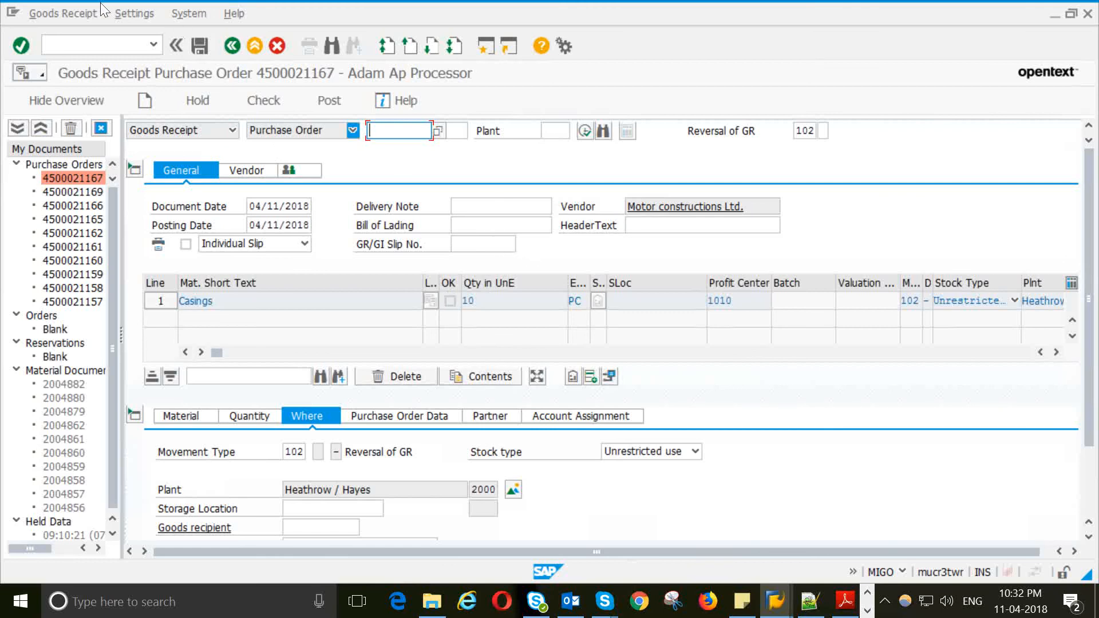
# Leave the reversal unposted with /n to return to SAP Easy Access, and minimize the remote desktop session.
pyautogui.click(96, 44)
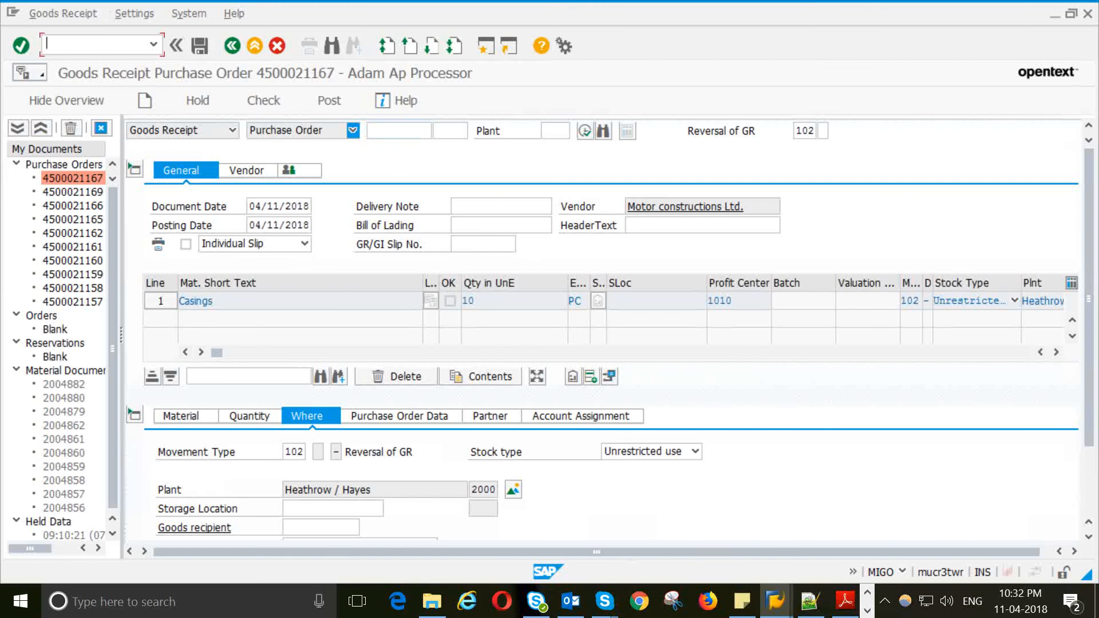
pyautogui.write('/n')
pyautogui.press('Return')
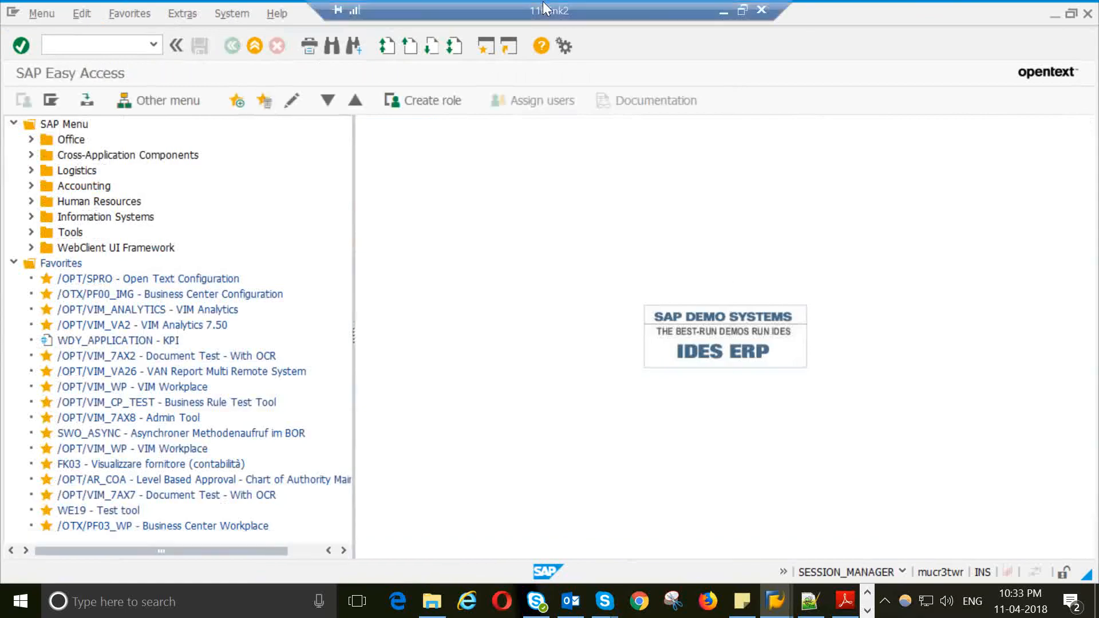
pyautogui.click(724, 11)
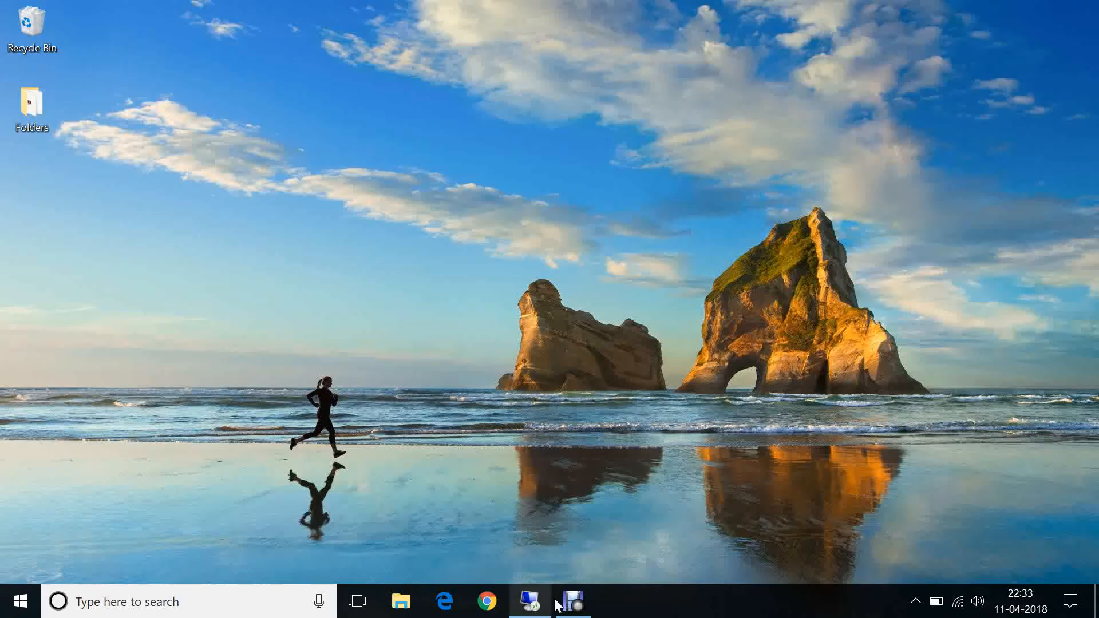